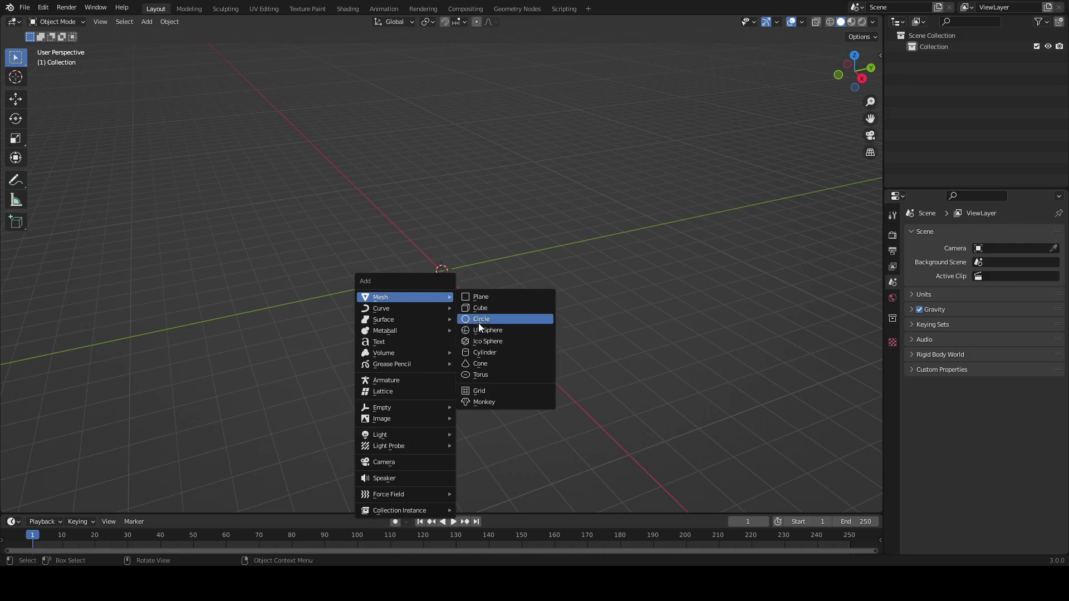
Add a UV sphere at the scene origin as the bottle's starting shape.
{"action": "left_click", "coordinate": [481, 330]}
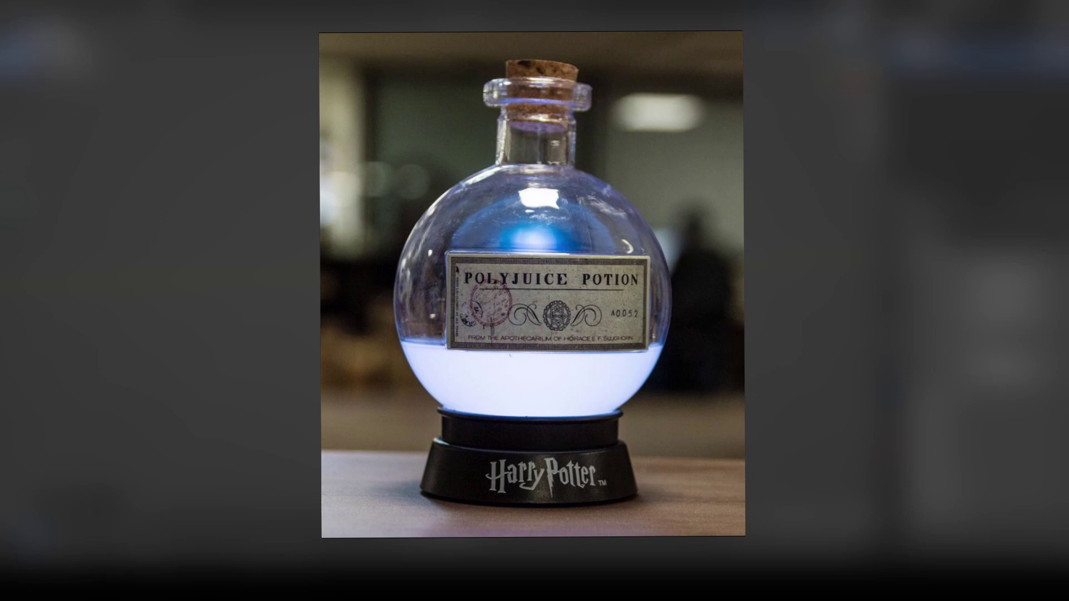
Scale the sphere up to 3.2.
{"action": "type", "text": "s3.2"}
{"action": "key", "text": "Return"}
{"action": "scroll", "coordinate": [559, 326], "scroll_direction": "down", "scroll_amount": 5}
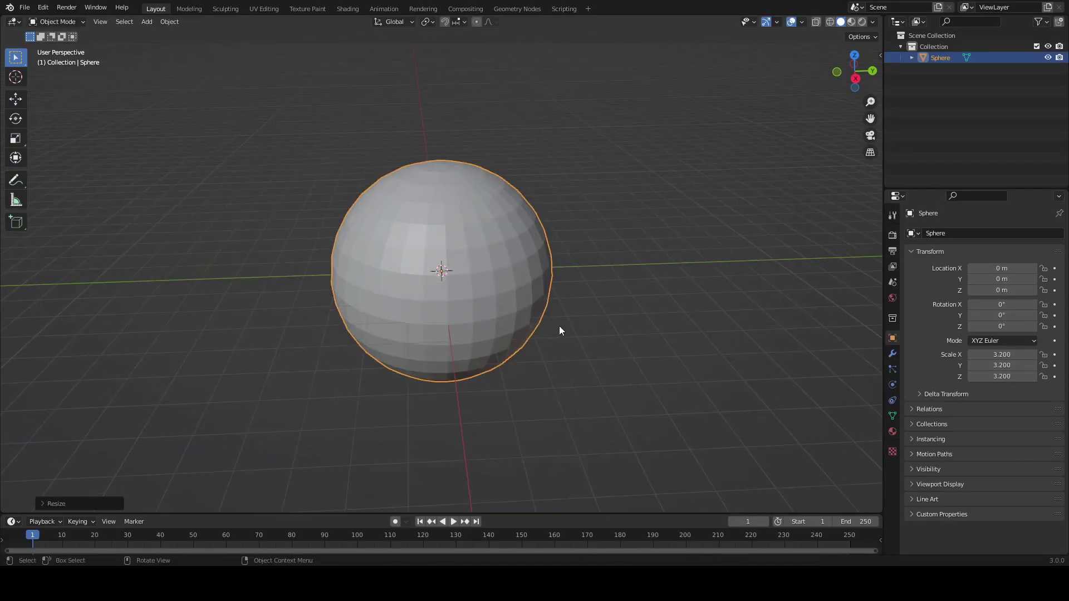
Shade the sphere smooth and raise the glass material's roughness to blur reflections.
{"action": "right_click", "coordinate": [475, 280]}
{"action": "left_click", "coordinate": [476, 280]}
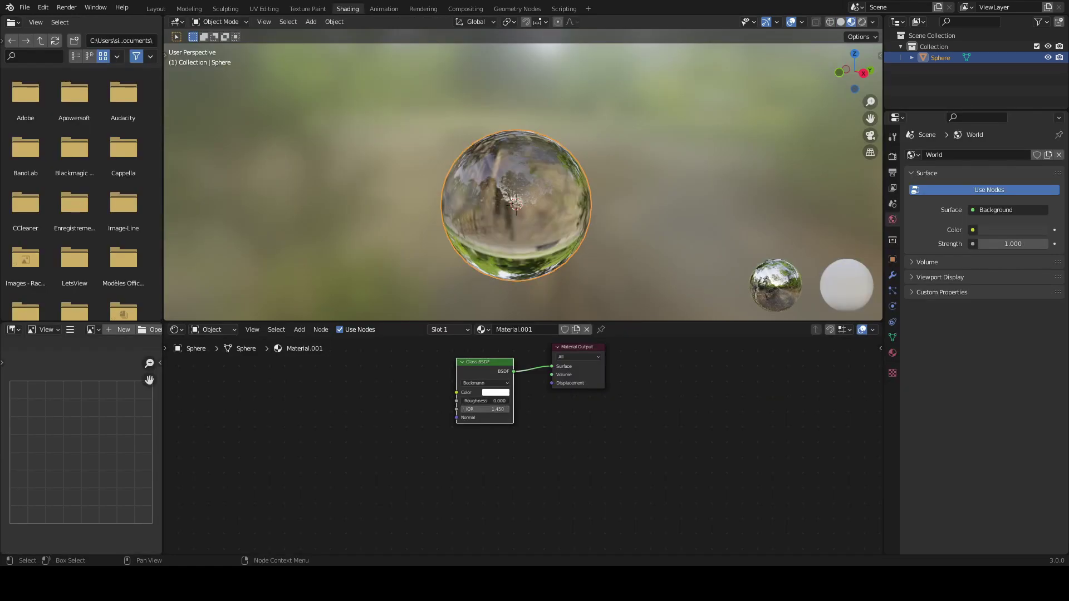
{"action": "left_click_drag", "start_coordinate": [479, 401], "coordinate": [501, 401]}
Raise the Glass BSDF's index of refraction to compare the bottle's reflections.
{"action": "mouse_move", "coordinate": [484, 410]}
{"action": "left_mouse_down"}
{"action": "mouse_move", "coordinate": [504, 410]}
{"action": "mouse_move", "coordinate": [467, 409]}
{"action": "left_mouse_up"}
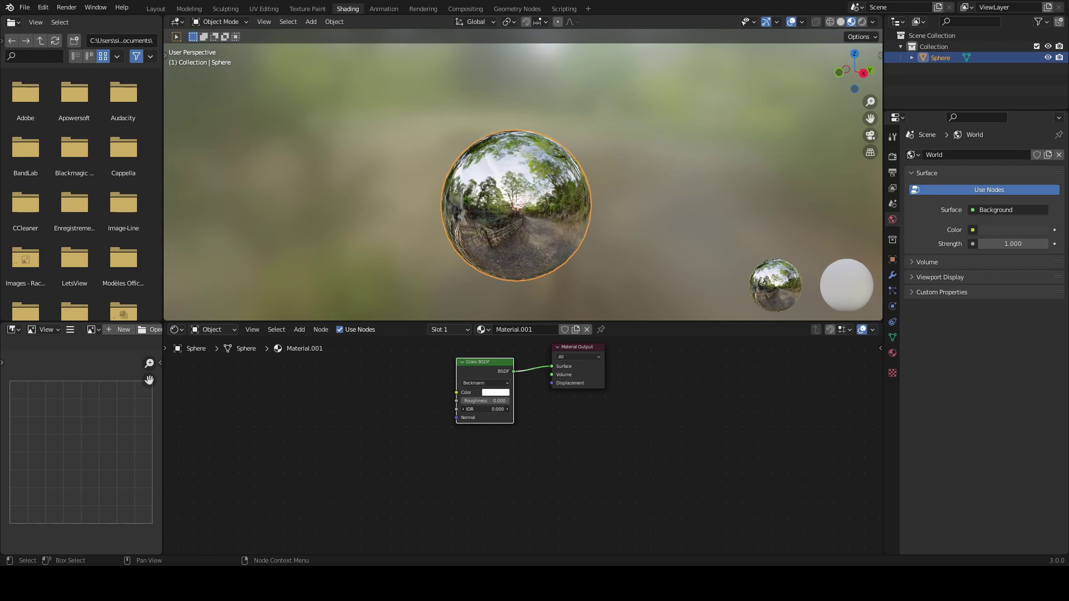
{"action": "scroll", "coordinate": [578, 255], "scroll_direction": "up", "scroll_amount": 2}
{"action": "scroll", "coordinate": [578, 255], "scroll_direction": "up", "scroll_amount": 5}
{"action": "scroll", "coordinate": [578, 255], "scroll_direction": "down", "scroll_amount": 6}
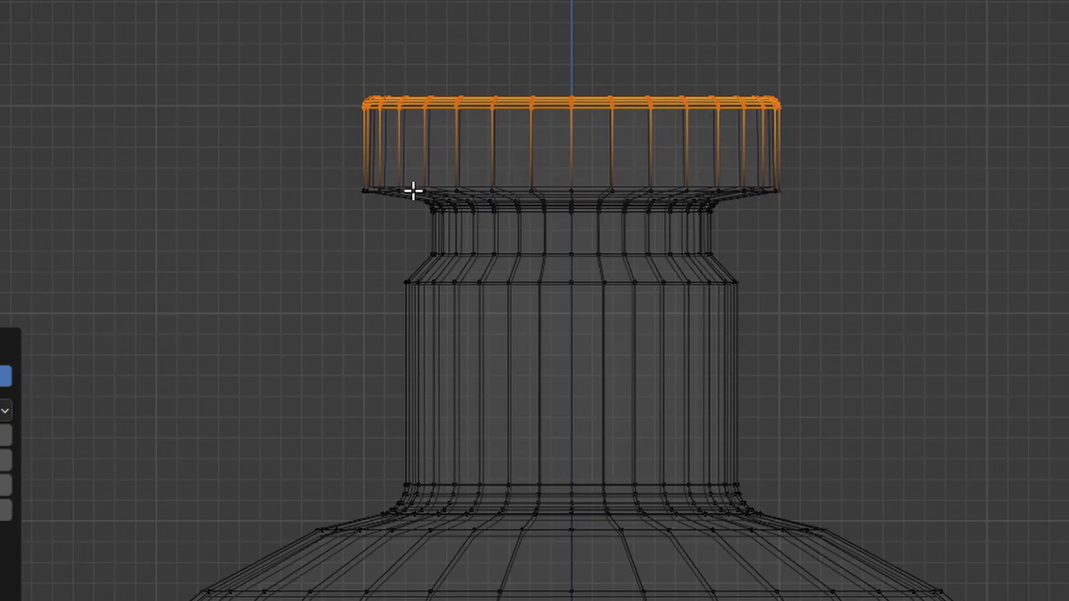
Bevel the lip and upper and lower neck edge loops, then view the bottle solid.
{"action": "left_click_drag", "start_coordinate": [328, 173], "coordinate": [897, 192]}
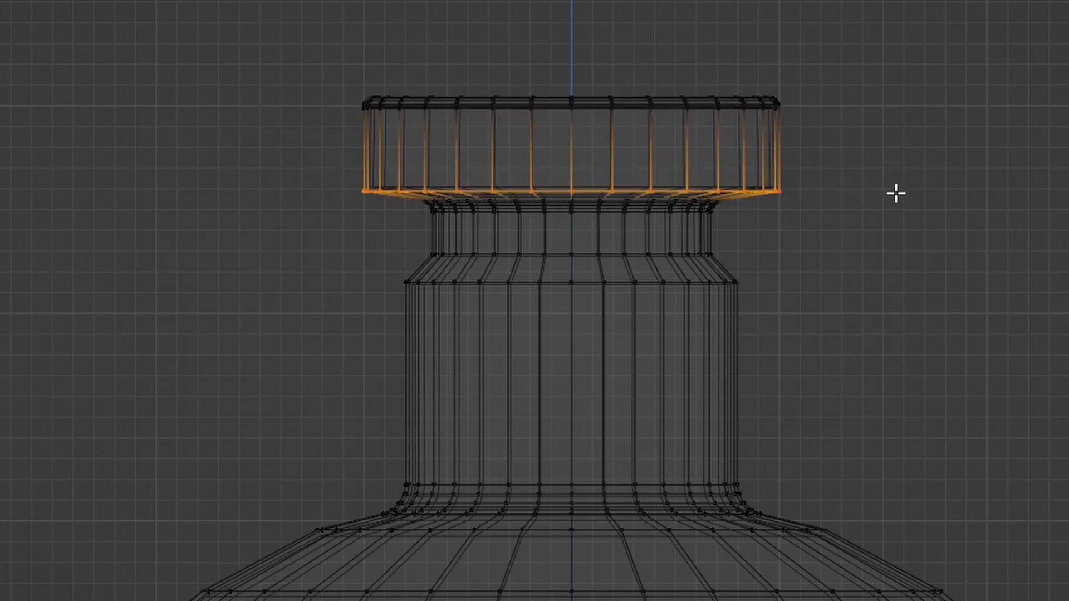
{"action": "key", "text": "ctrl+b"}
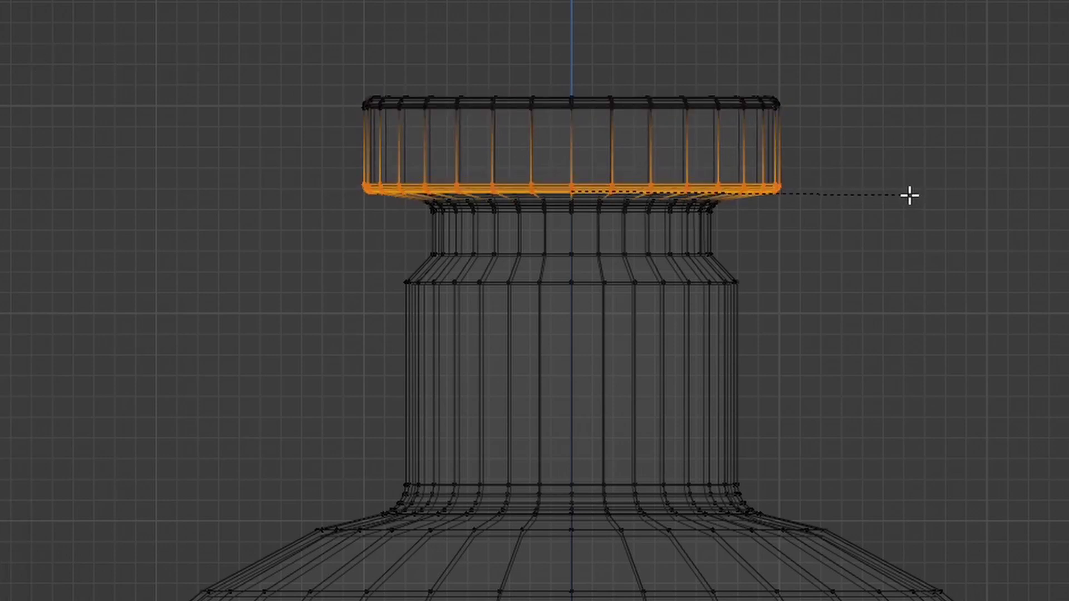
{"action": "left_click", "coordinate": [909, 195]}
{"action": "left_click_drag", "start_coordinate": [396, 239], "coordinate": [780, 276]}
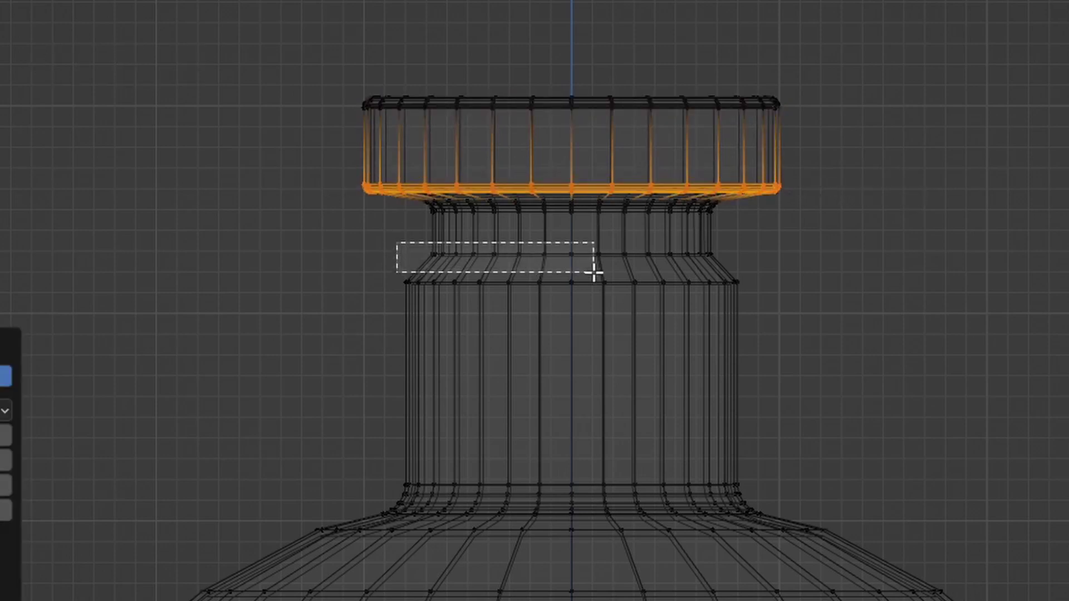
{"action": "key", "text": "ctrl+b"}
{"action": "left_click", "coordinate": [793, 283]}
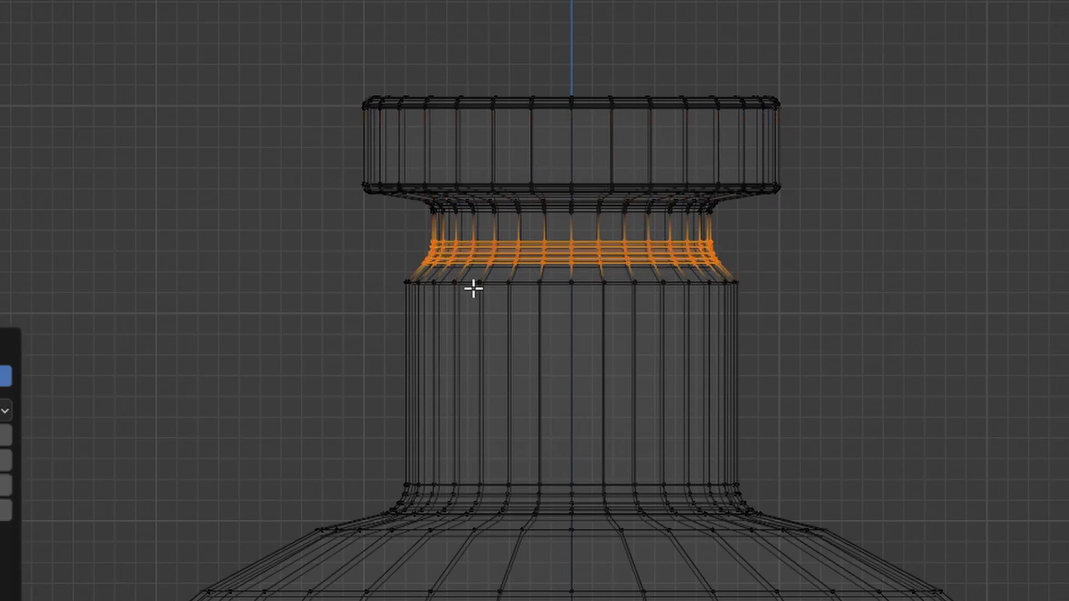
{"action": "left_click_drag", "start_coordinate": [534, 305], "coordinate": [828, 334]}
{"action": "key", "text": "ctrl+b"}
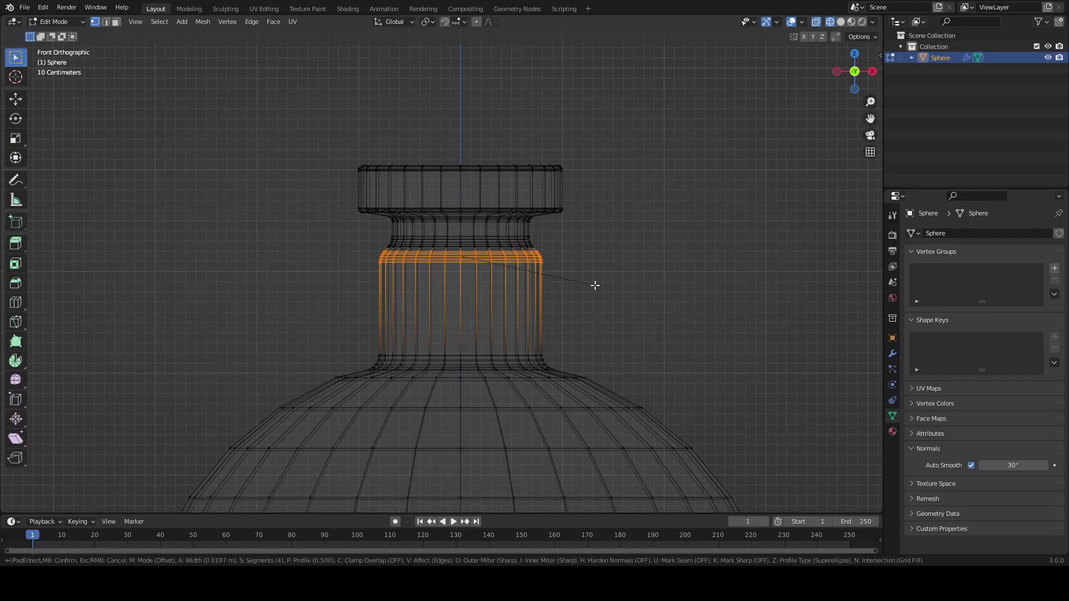
{"action": "left_click", "coordinate": [595, 286]}
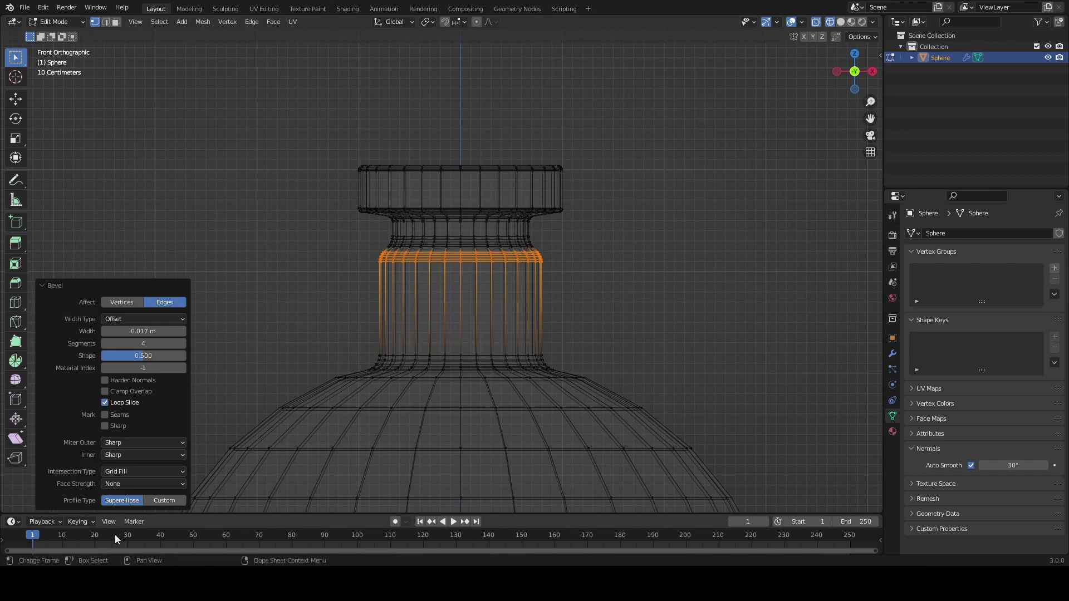
{"action": "key", "text": "shift+z"}
{"action": "middle_click_drag", "start_coordinate": [696, 183], "coordinate": [684, 154]}
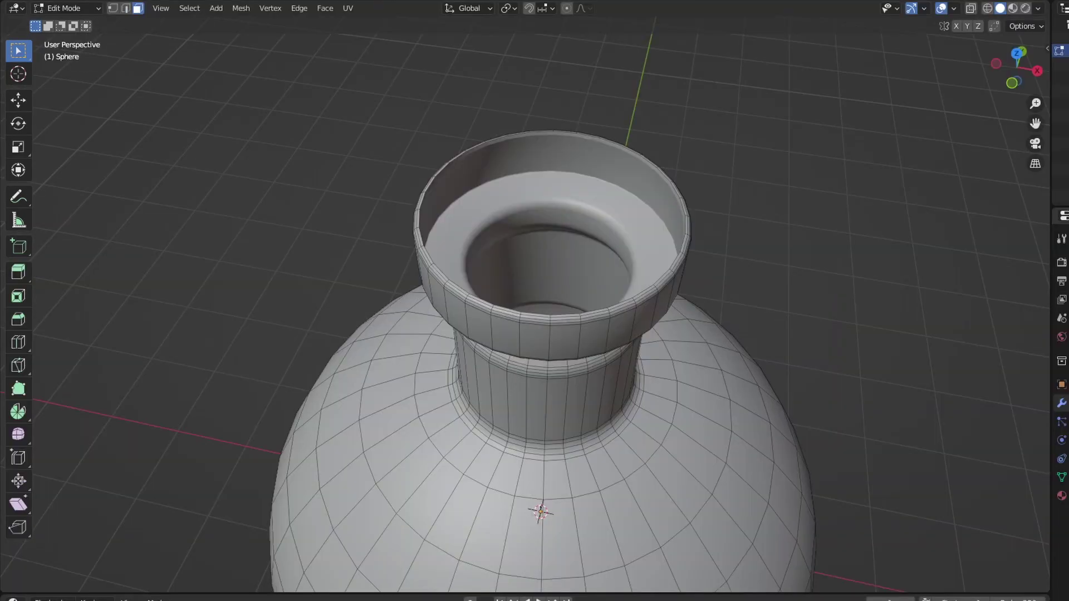
Step through undo/redo to settle the -0.03 m wall thickness, then inspect the neck.
{"action": "key", "text": "ctrl+z"}
{"action": "key", "text": "ctrl+z"}
{"action": "key", "text": "ctrl+shift+z"}
{"action": "key", "text": "ctrl+shift+z"}
{"action": "key", "text": "ctrl+z"}
{"action": "key", "text": "ctrl+z"}
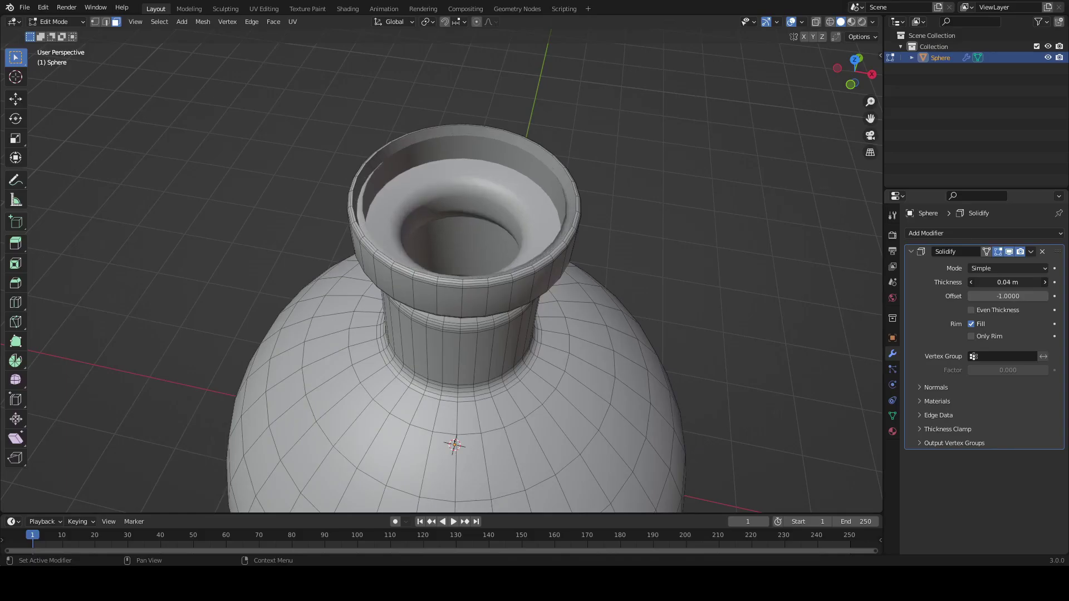
{"action": "key", "text": "ctrl+z"}
{"action": "key", "text": "ctrl+shift+z"}
{"action": "key", "text": "ctrl+z"}
{"action": "middle_click_drag", "start_coordinate": [677, 260], "coordinate": [636, 225]}
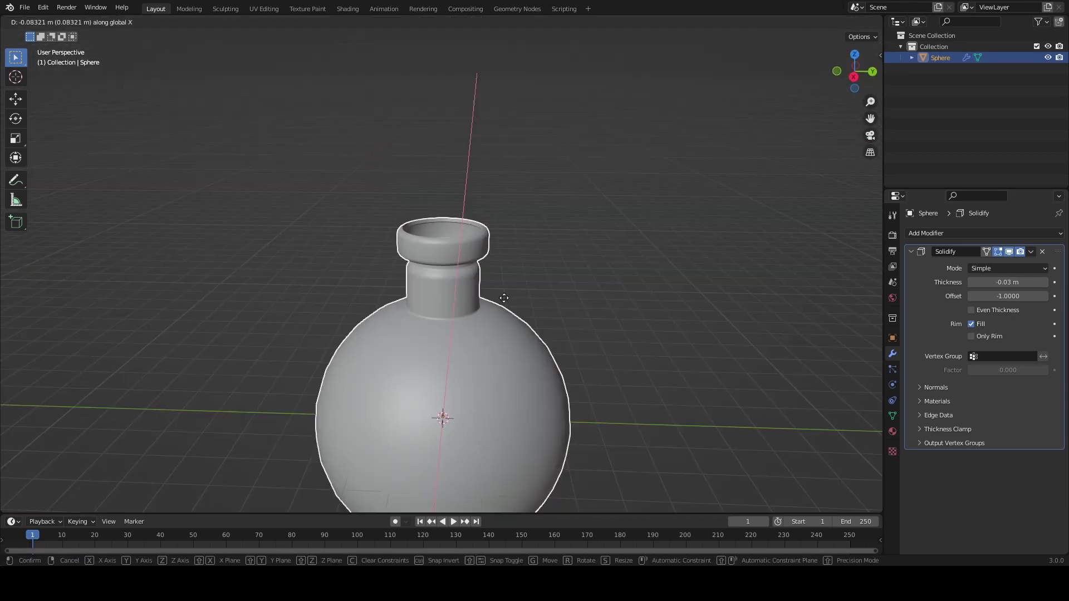
Duplicate the bottle, shift the copy along Y, and delete its top faces.
{"action": "key", "text": "shift+d"}
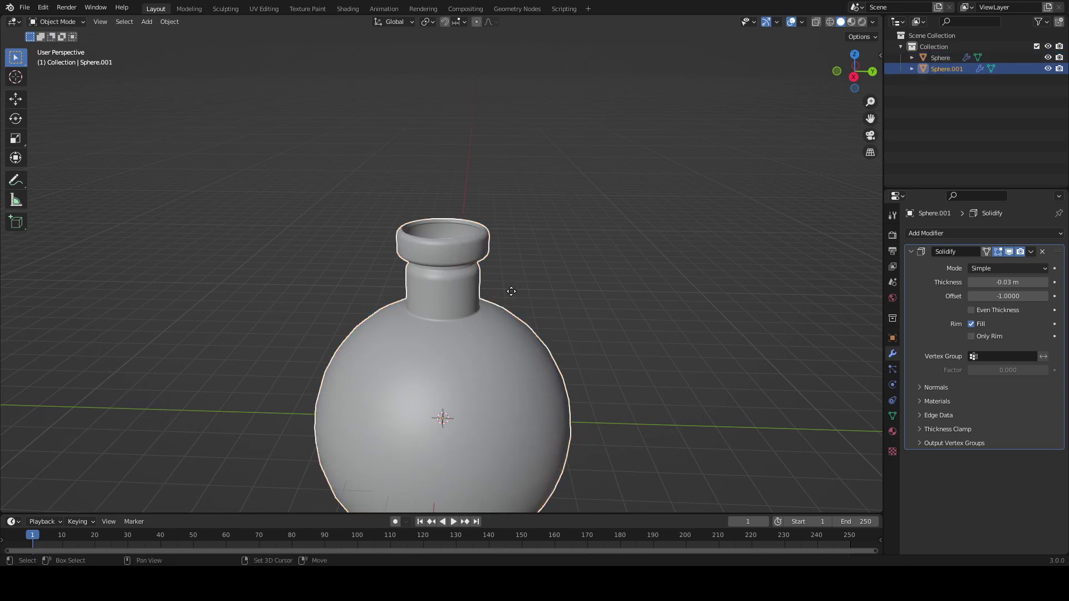
{"action": "key", "text": "y"}
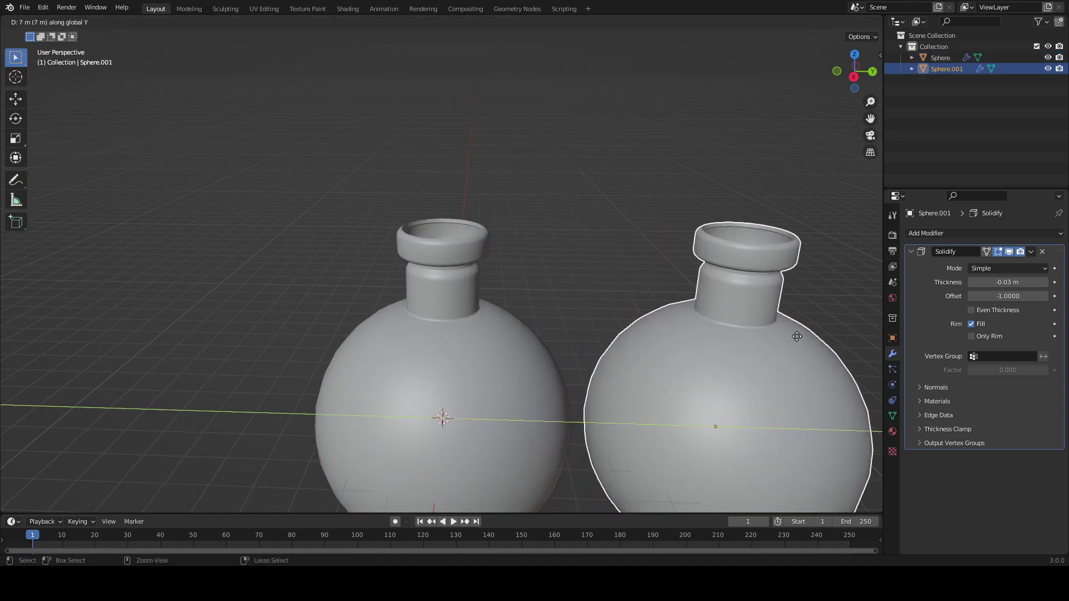
{"action": "left_click", "coordinate": [793, 336]}
{"action": "key", "text": "x"}
{"action": "left_click", "coordinate": [794, 272]}
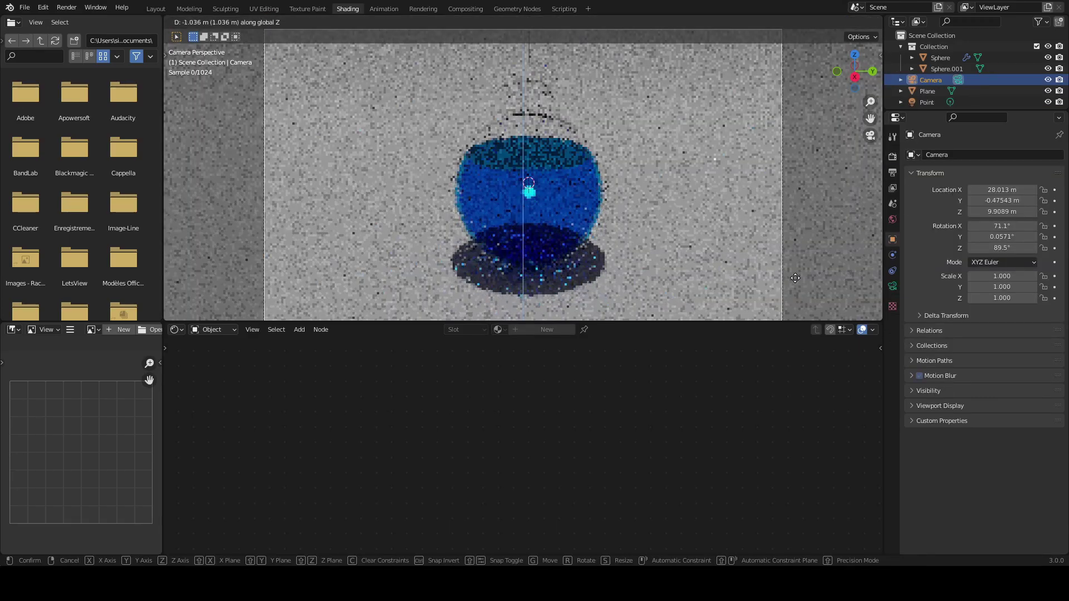
Lower the camera vertically and raise the glass index of refraction to 3.050.
{"action": "key", "text": "g"}
{"action": "key", "text": "z"}
{"action": "left_click", "coordinate": [795, 41]}
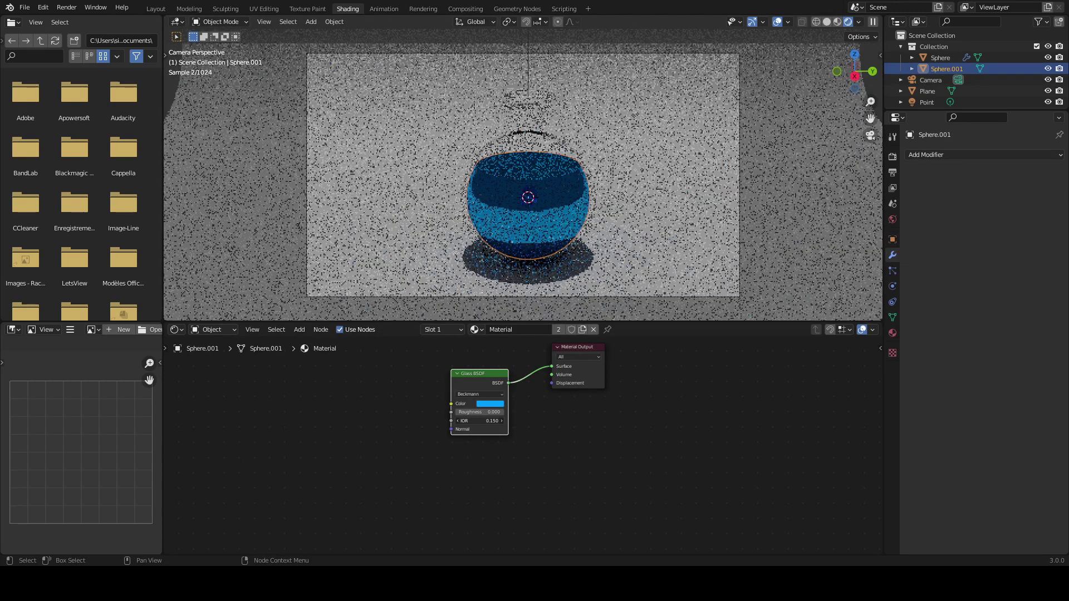
{"action": "left_click_drag", "start_coordinate": [479, 421], "coordinate": [502, 421]}
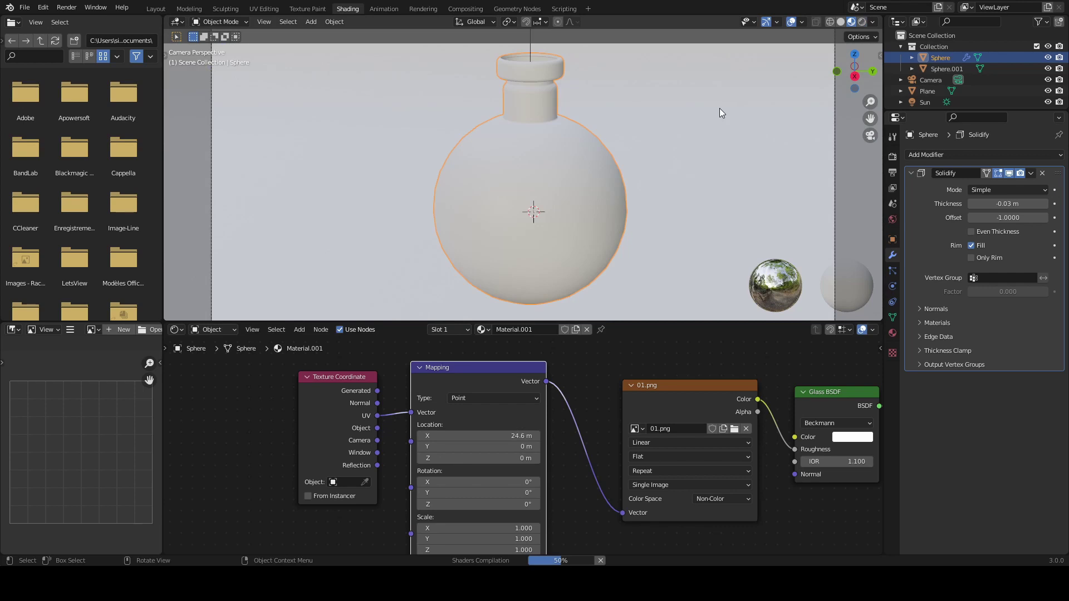
{"action": "scroll", "coordinate": [624, 215], "scroll_direction": "up", "scroll_amount": 1}
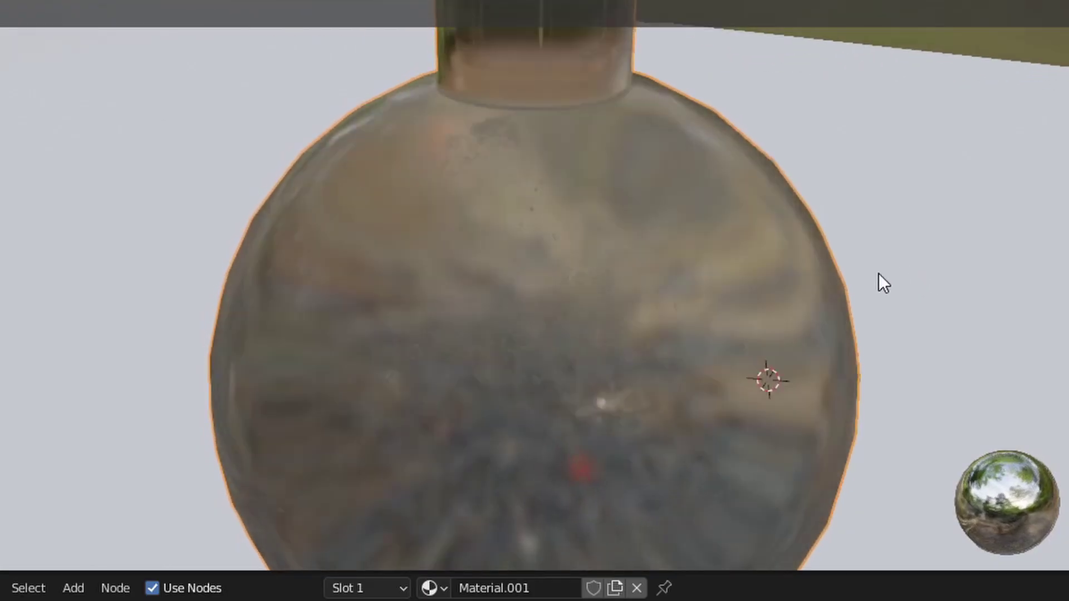
Orbit around the flask to check its glass refractions.
{"action": "mouse_move", "coordinate": [878, 273]}
{"action": "middle_mouse_down"}
{"action": "mouse_move", "coordinate": [793, 275]}
{"action": "mouse_move", "coordinate": [837, 263]}
{"action": "mouse_move", "coordinate": [935, 273]}
{"action": "mouse_move", "coordinate": [952, 261]}
{"action": "mouse_move", "coordinate": [814, 267]}
{"action": "mouse_move", "coordinate": [831, 261]}
{"action": "mouse_move", "coordinate": [777, 324]}
{"action": "middle_mouse_up"}
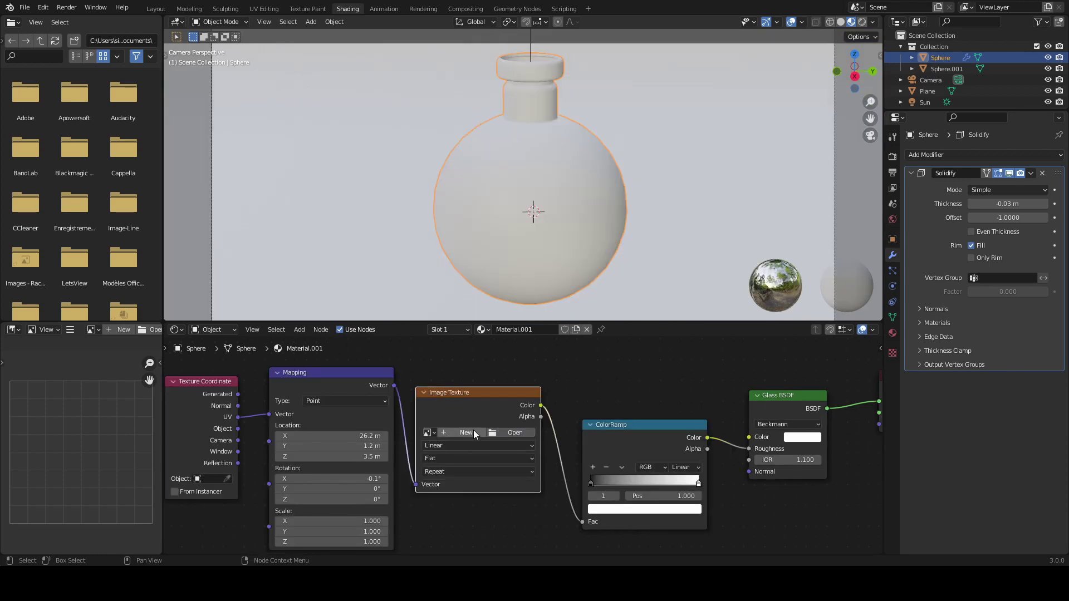
Create a new texture image, preview rendered, and change the liquid glow from cyan to red.
{"action": "left_click", "coordinate": [476, 433]}
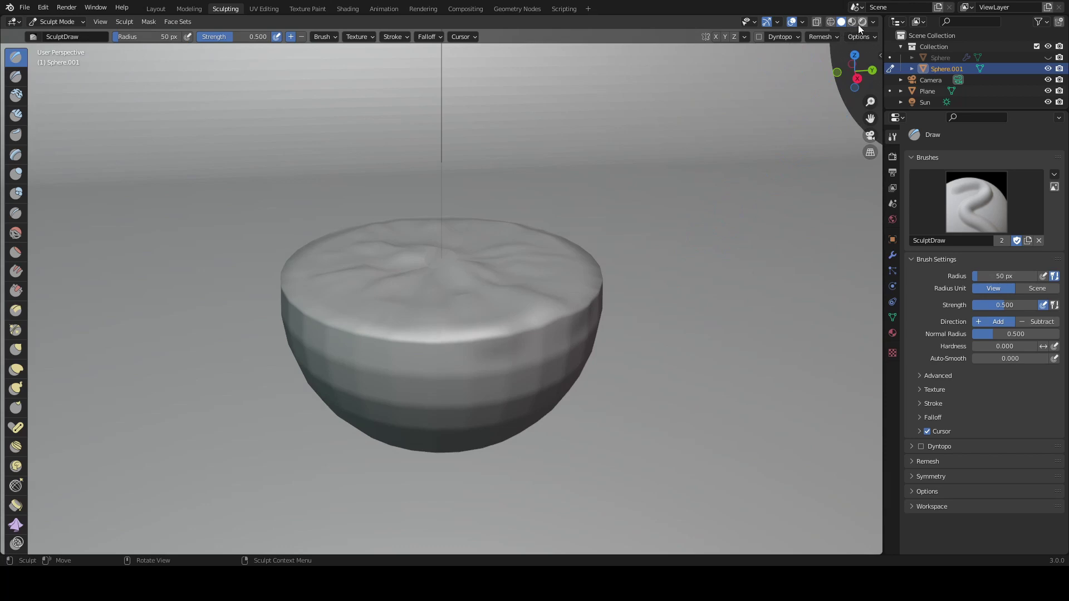
{"action": "left_click", "coordinate": [860, 24]}
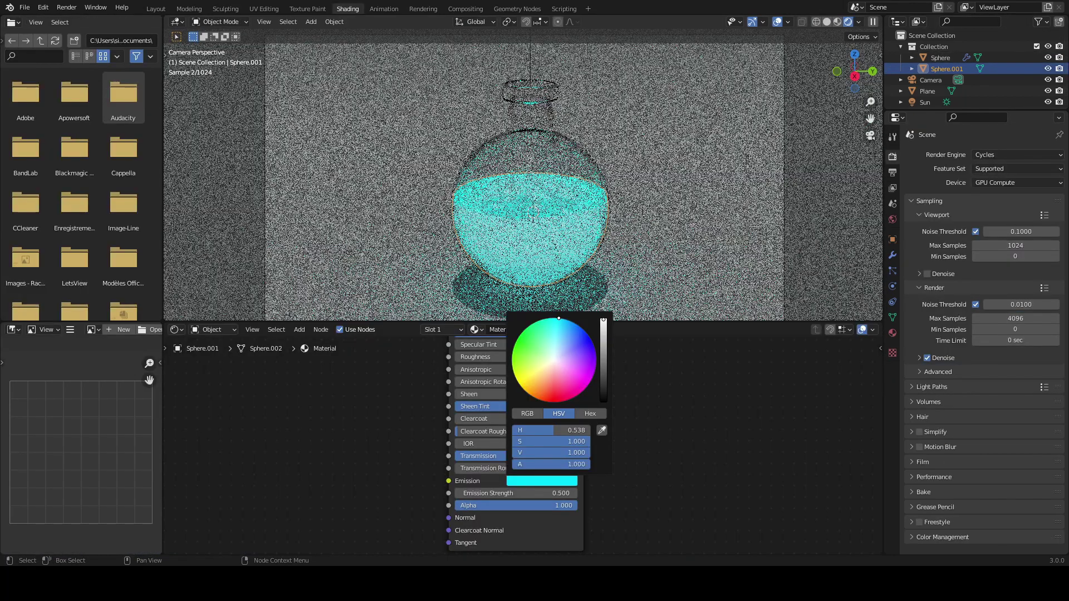
{"action": "left_click_drag", "start_coordinate": [558, 318], "coordinate": [551, 402]}
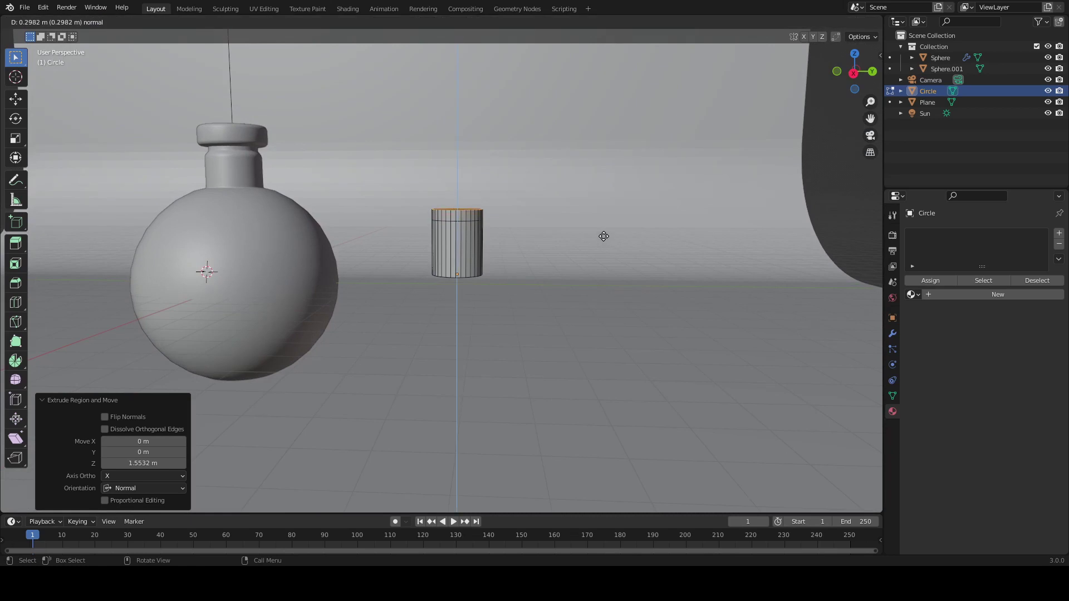
Raise the cylinder top vertically to form the cork, then select the backdrop plane.
{"action": "key", "text": "Escape"}
{"action": "key", "text": "e"}
{"action": "key", "text": "z"}
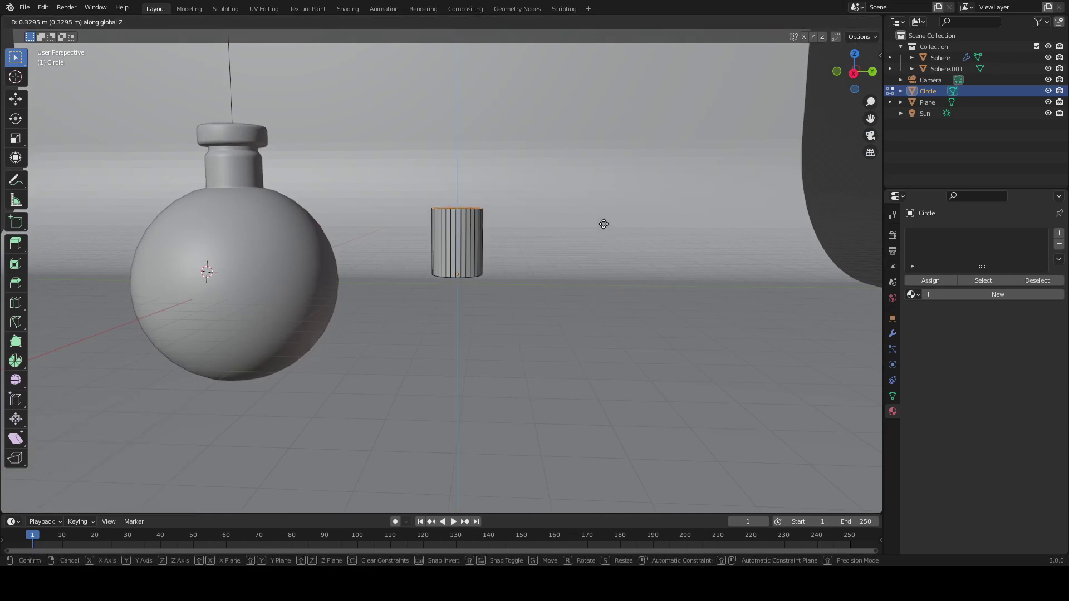
{"action": "left_click", "coordinate": [604, 224]}
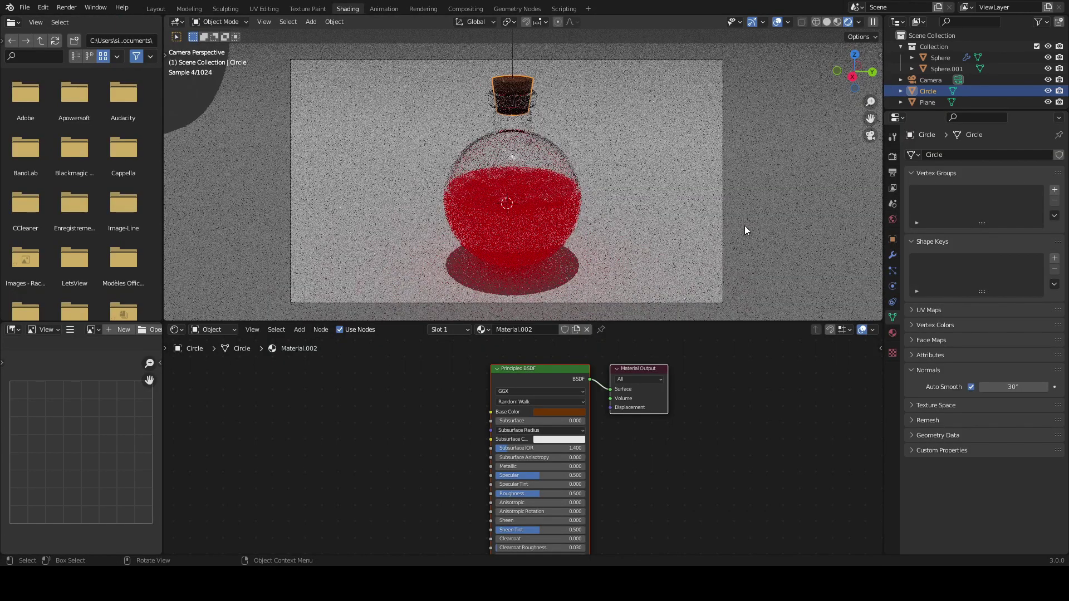
{"action": "left_click", "coordinate": [745, 230]}
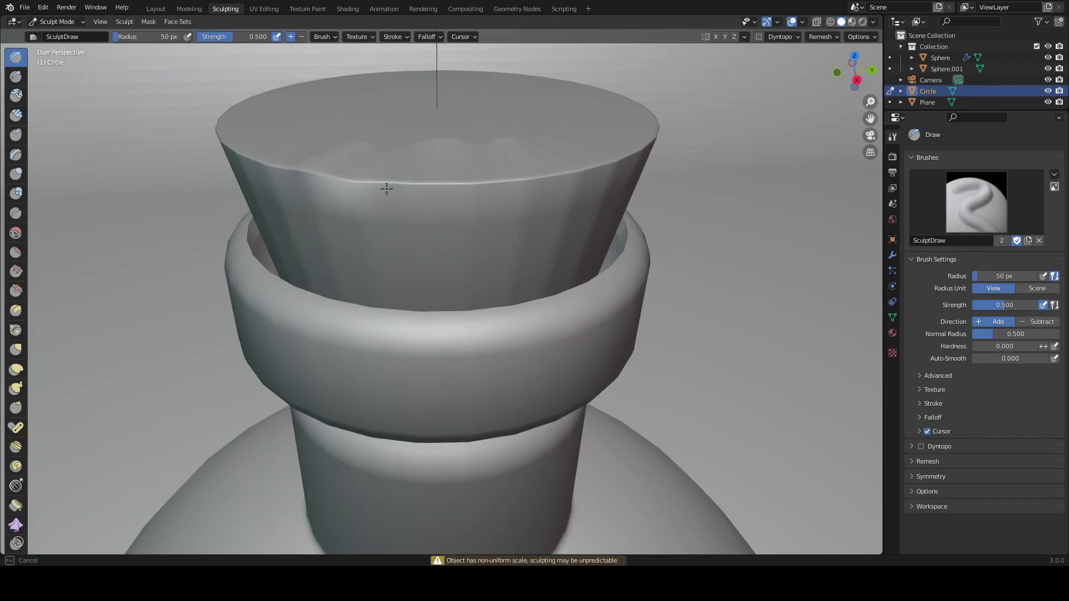
Inspect the cork top, lower the emission strength to 0.200, and return to Object Mode.
{"action": "middle_click_drag", "start_coordinate": [371, 188], "coordinate": [485, 194]}
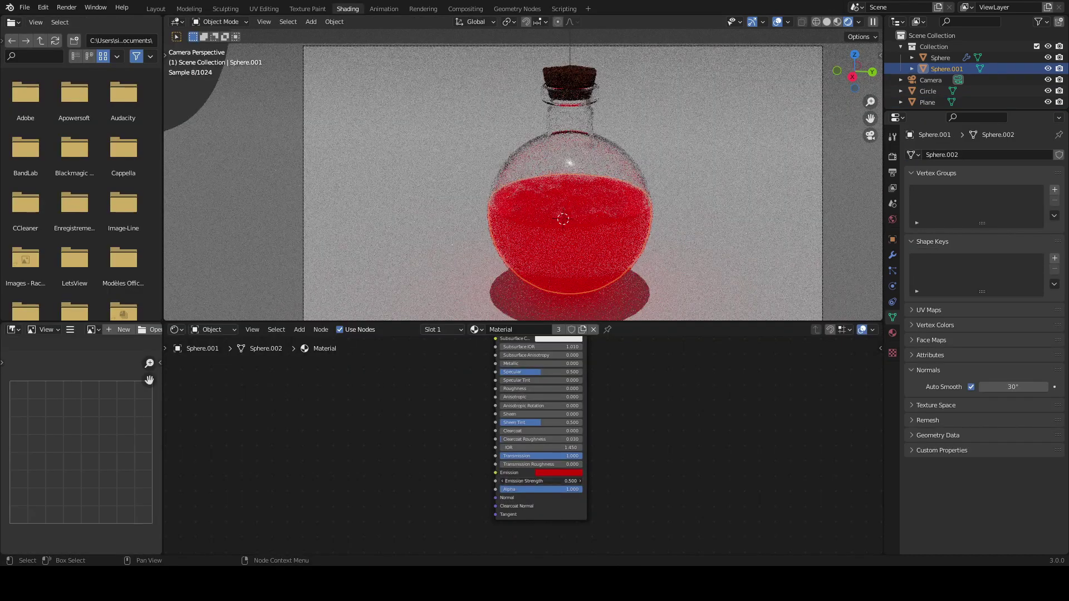
{"action": "left_click_drag", "start_coordinate": [546, 481], "coordinate": [523, 481]}
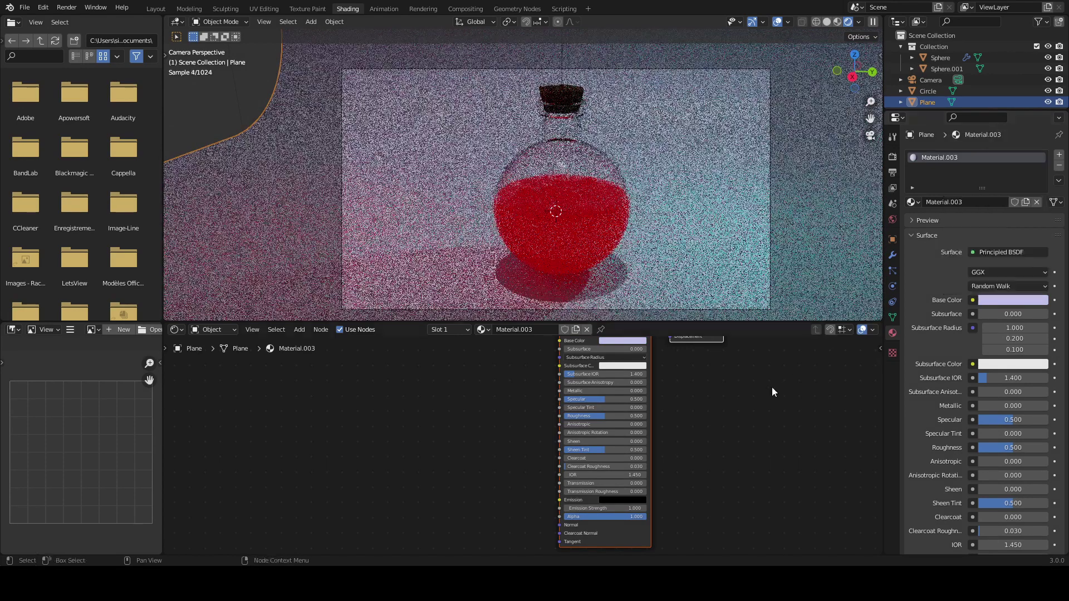
{"action": "left_click", "coordinate": [773, 388]}
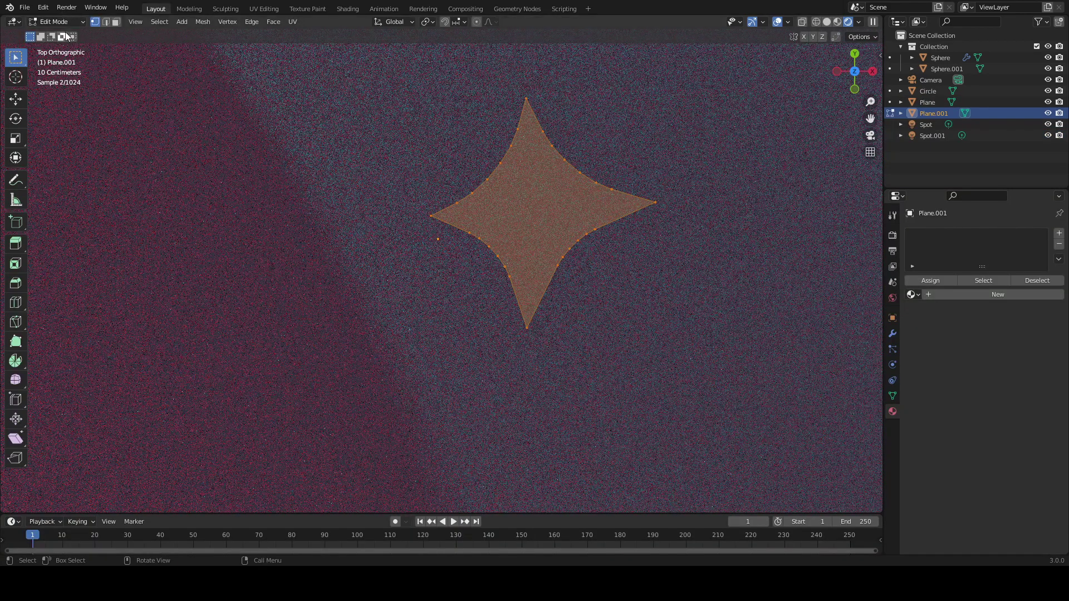
{"action": "left_click", "coordinate": [56, 21]}
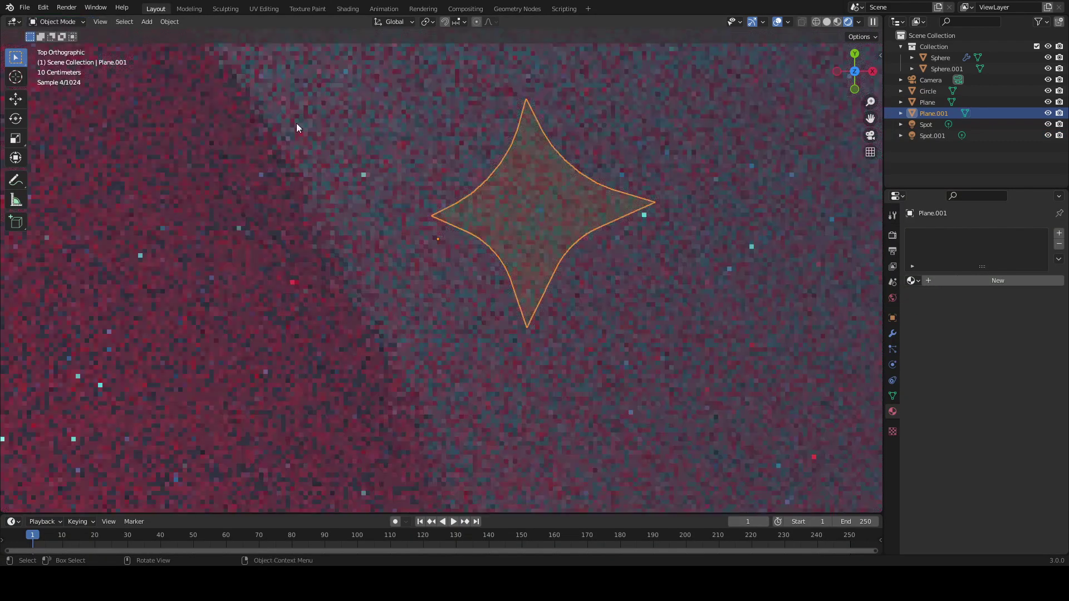
Leave top view and start moving the camera vertically along the Z axis.
{"action": "middle_click_drag", "start_coordinate": [574, 172], "coordinate": [544, 138]}
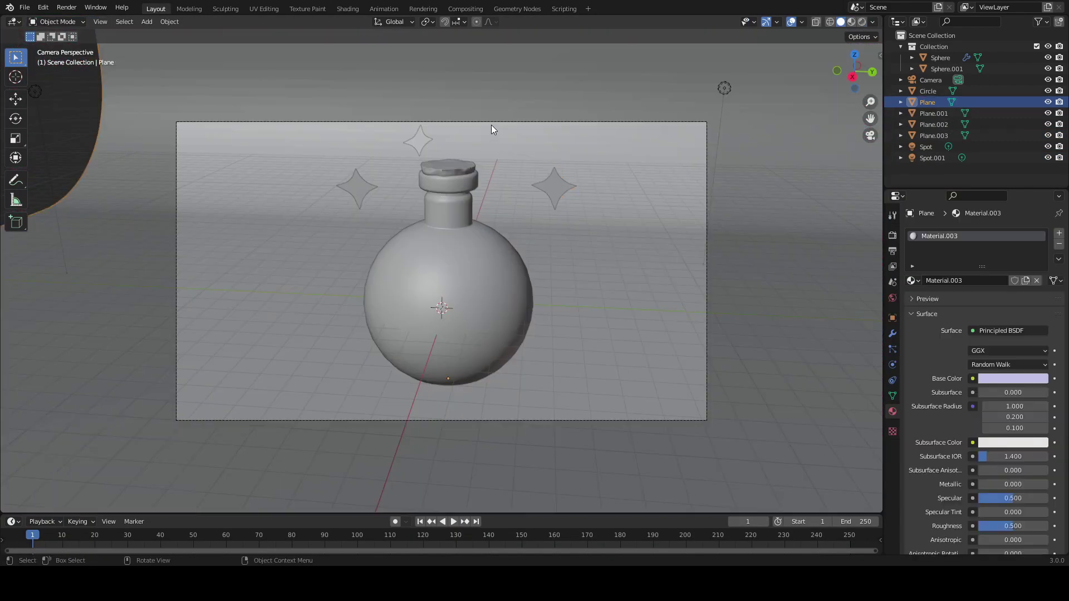
{"action": "key", "text": "g"}
{"action": "key", "text": "z"}
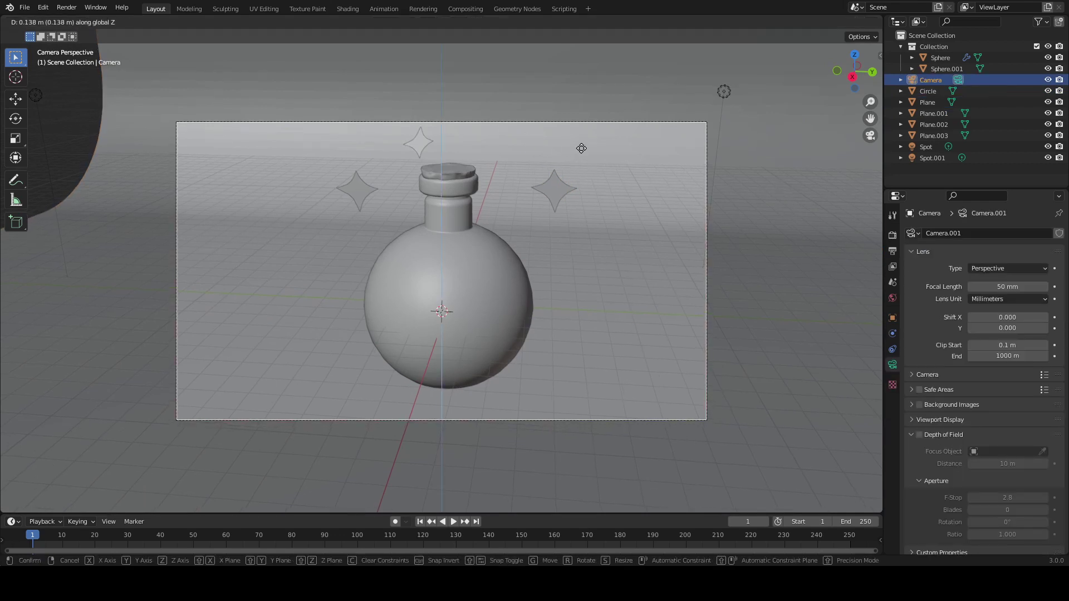